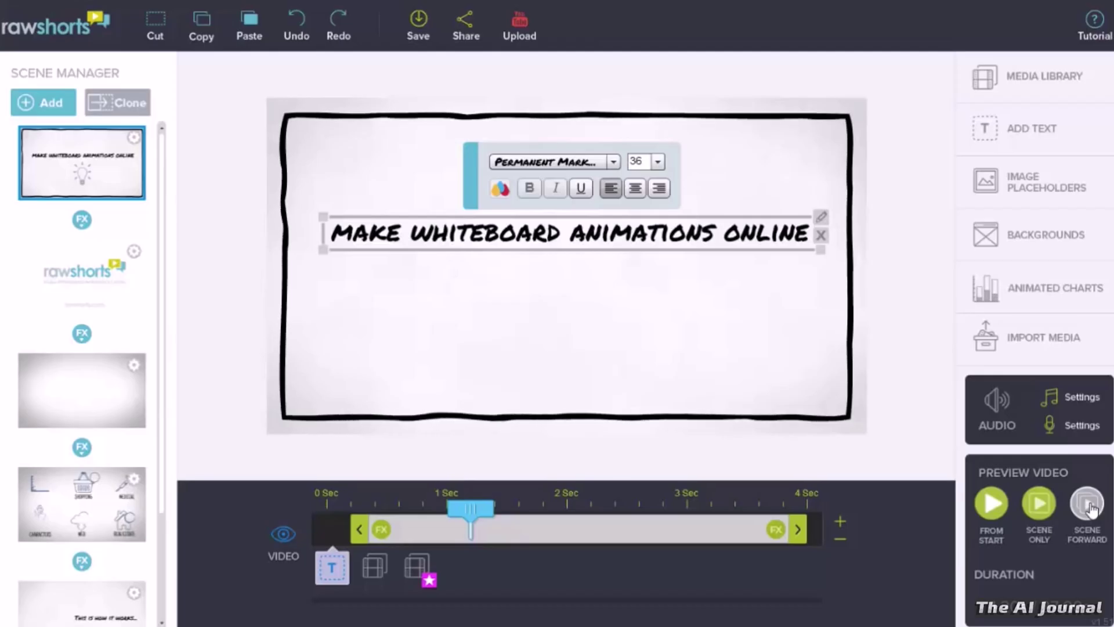
# - Preview the Raw Shorts title scene, add a new text box, and replay from that scene
pyautogui.click(1088, 503)
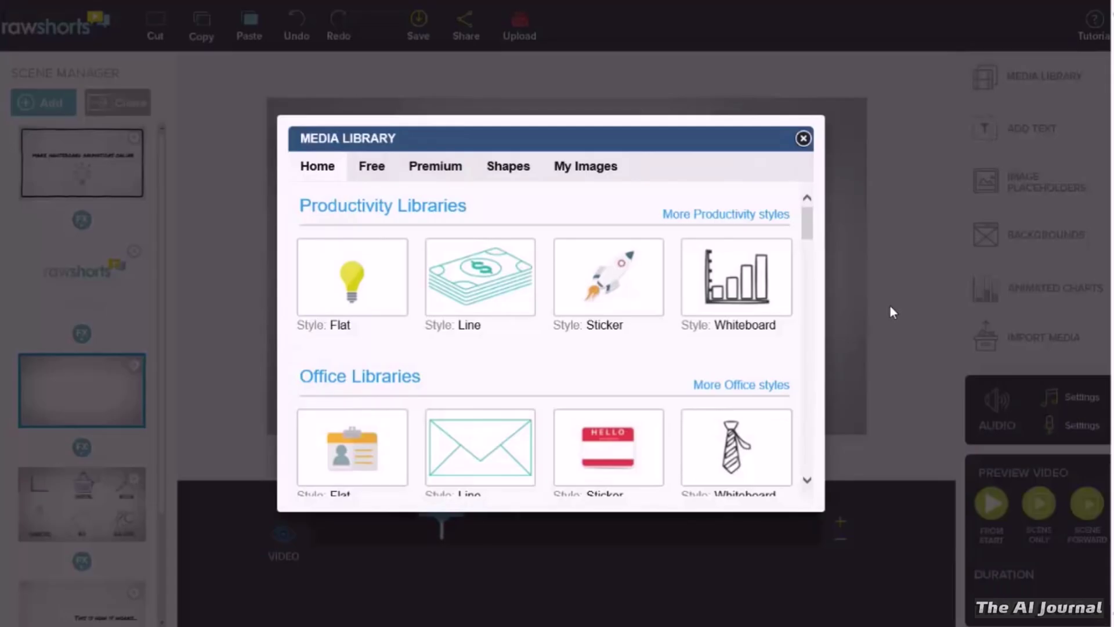
pyautogui.scroll(-3, 808, 225)
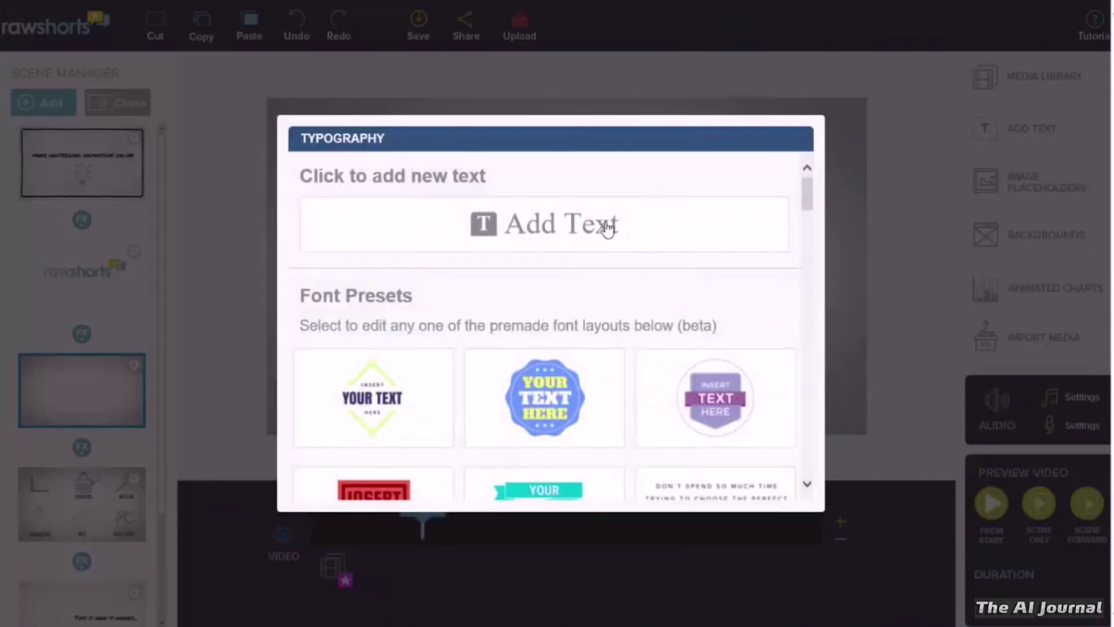
pyautogui.click(607, 228)
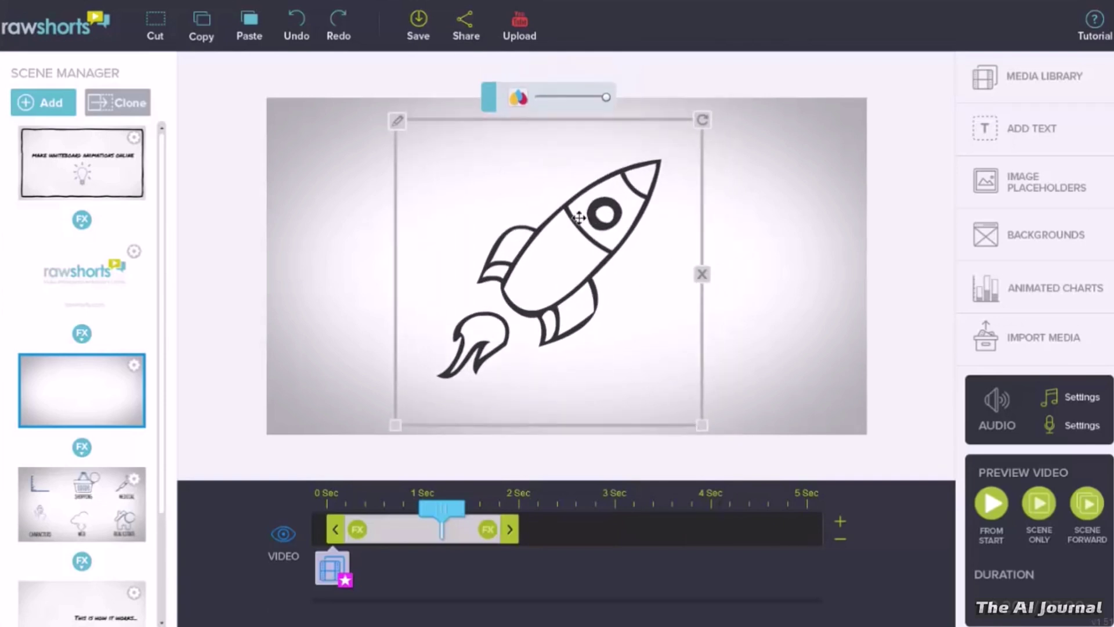
pyautogui.click(1089, 505)
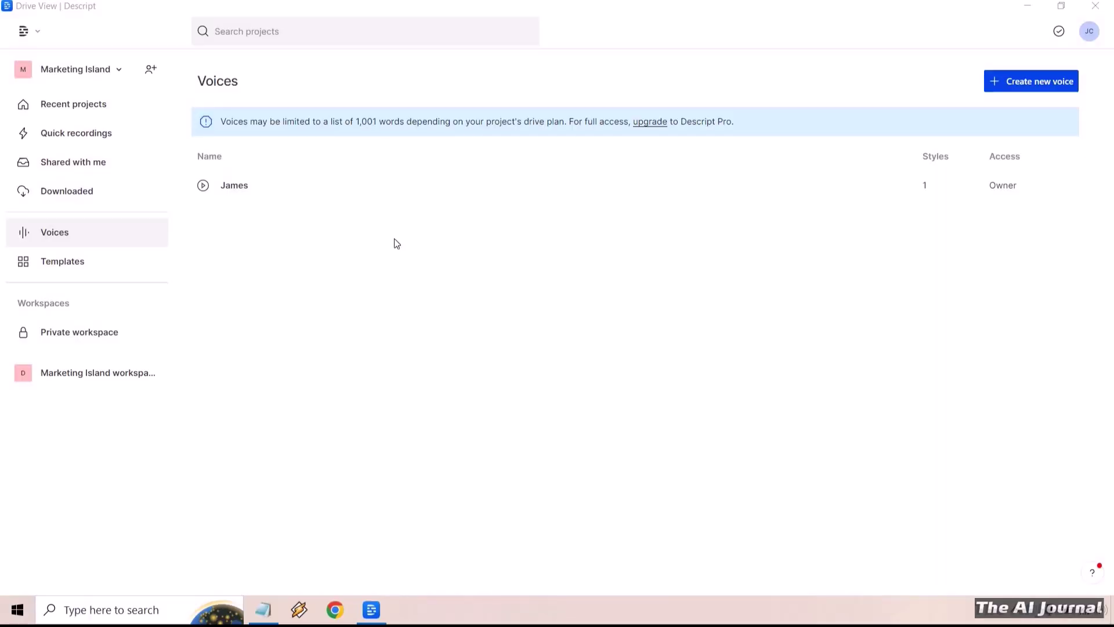
# - Open the Overdub voice project and start identifying its detected speakers
pyautogui.click(1023, 81)
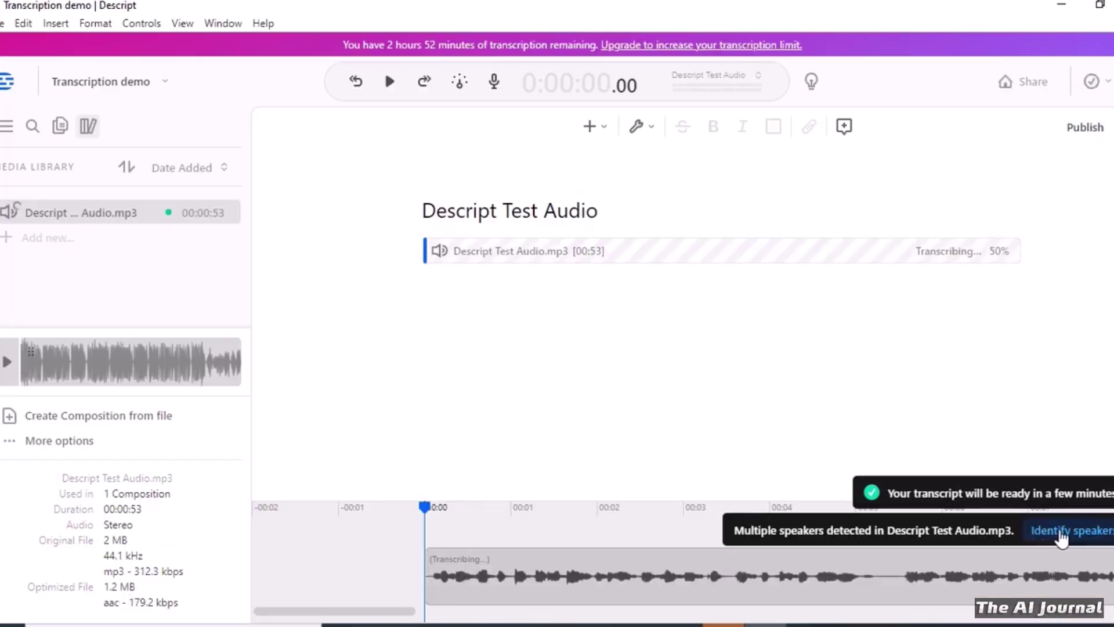
pyautogui.click(1061, 533)
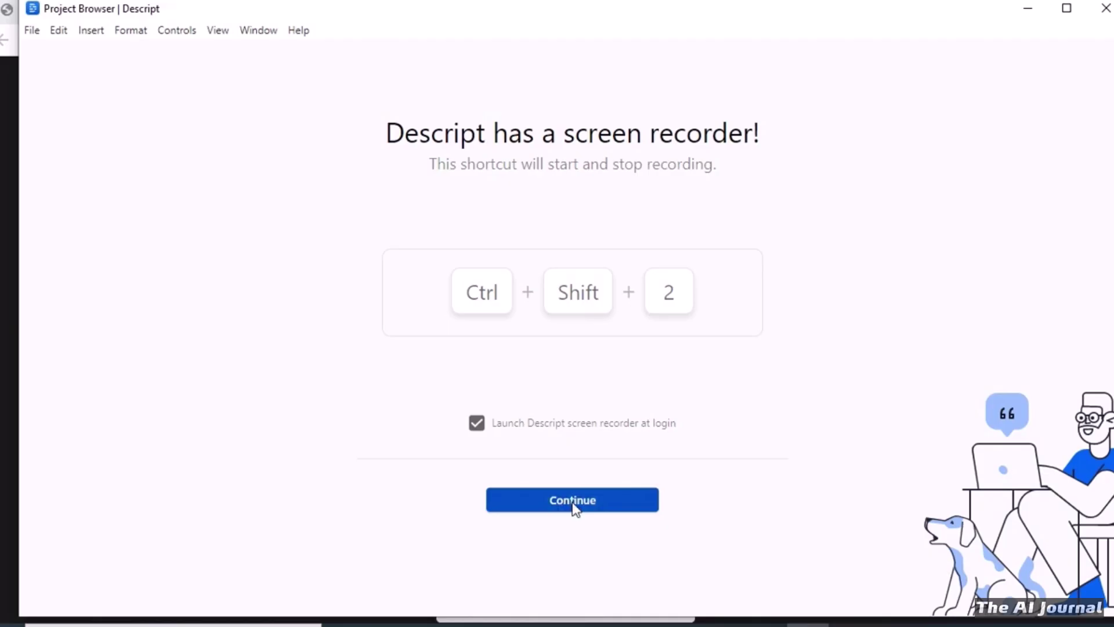
# - Continue past the prompt, unmute the tutorial, and turn on Detect speakers for Transcription demo
pyautogui.click(572, 500)
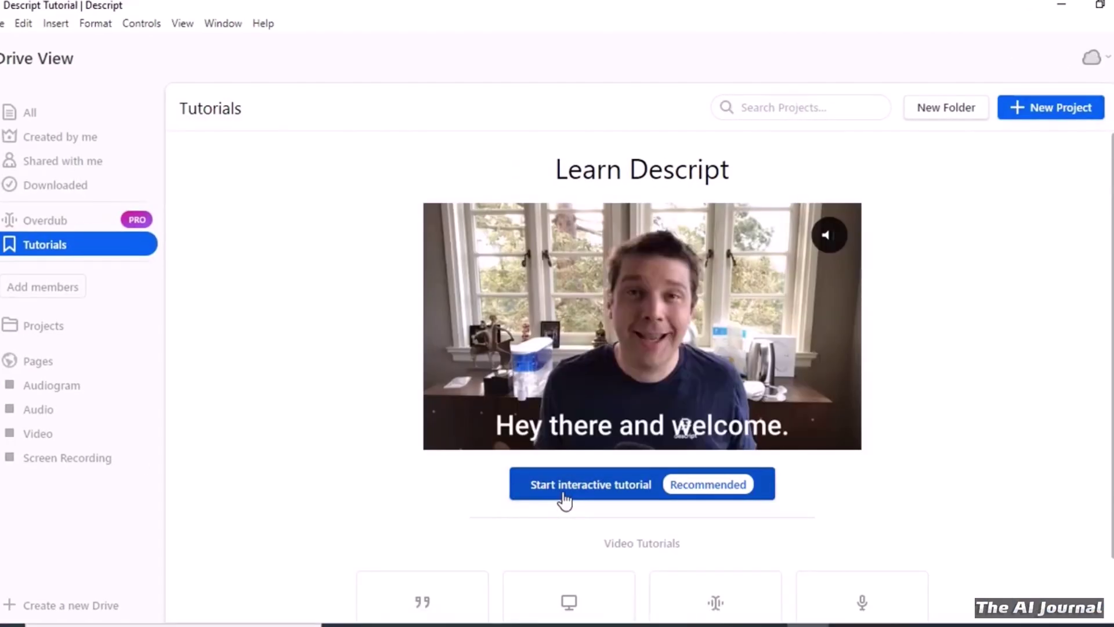
pyautogui.click(835, 235)
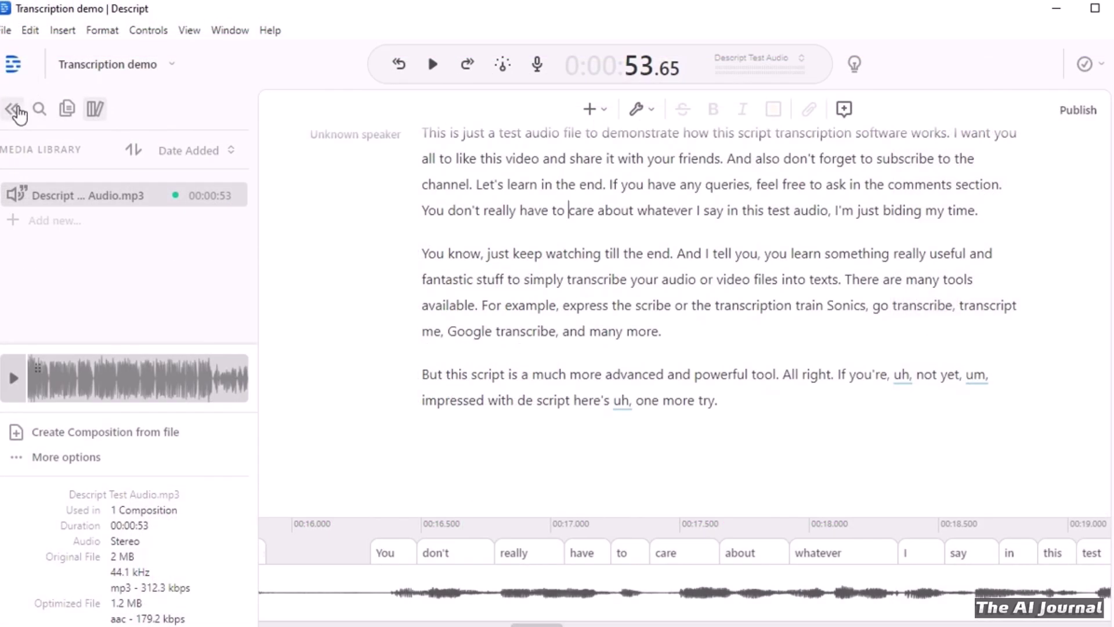
pyautogui.click(17, 110)
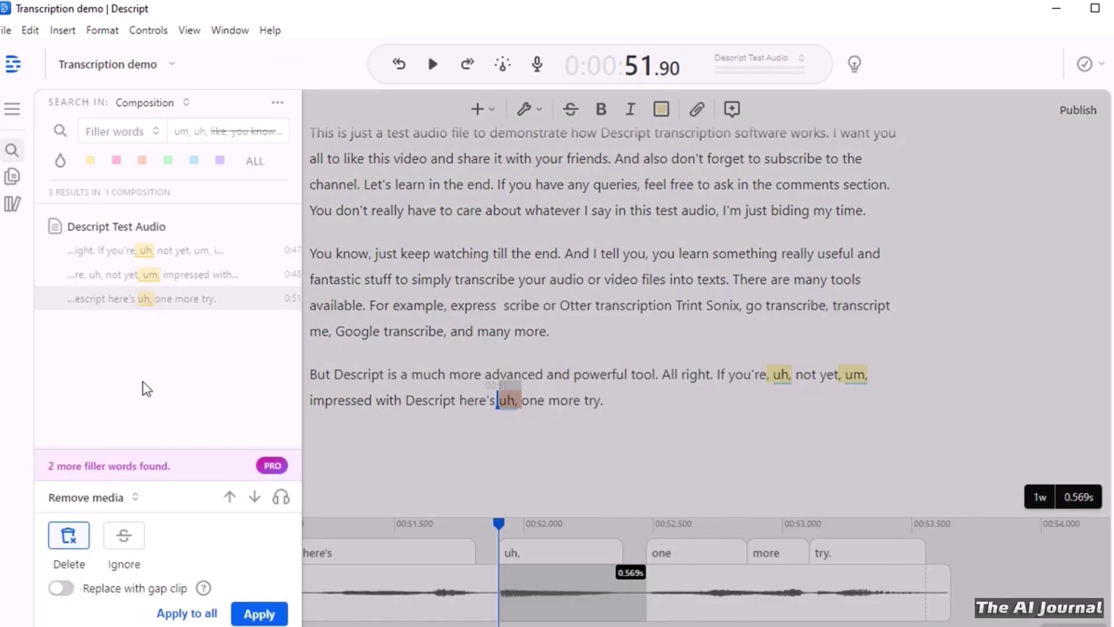
pyautogui.moveTo(157, 474)
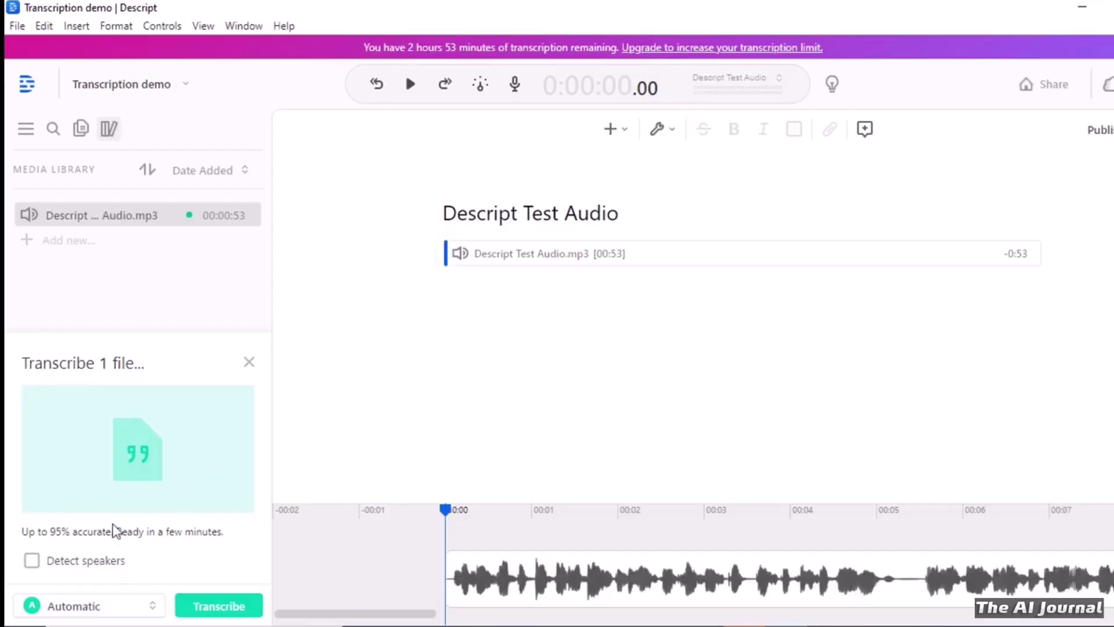
pyautogui.click(32, 562)
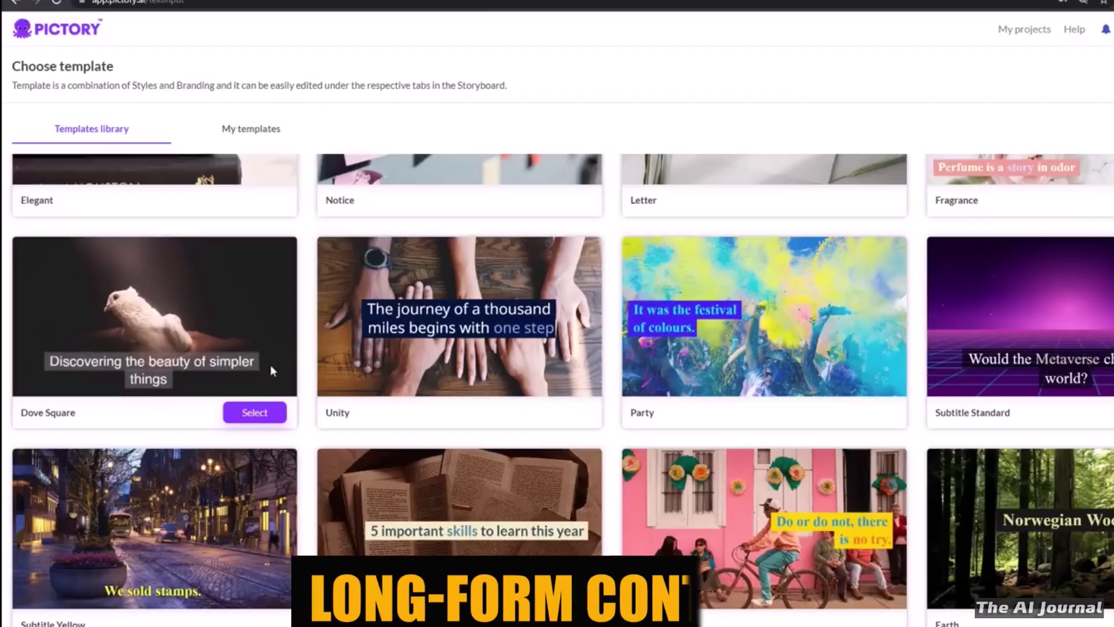
# - Scroll up and down through Pictory's template library to browse the templates
pyautogui.scroll(-4, 606, 322)
pyautogui.scroll(-6, 605, 322)
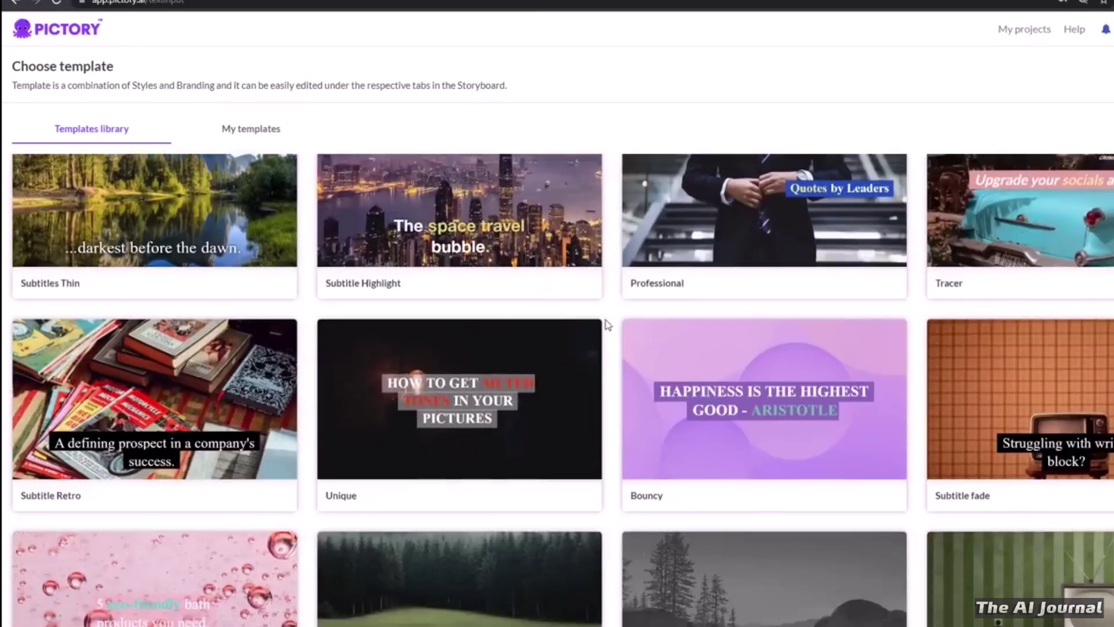
pyautogui.scroll(13, 612, 323)
pyautogui.scroll(3, 618, 328)
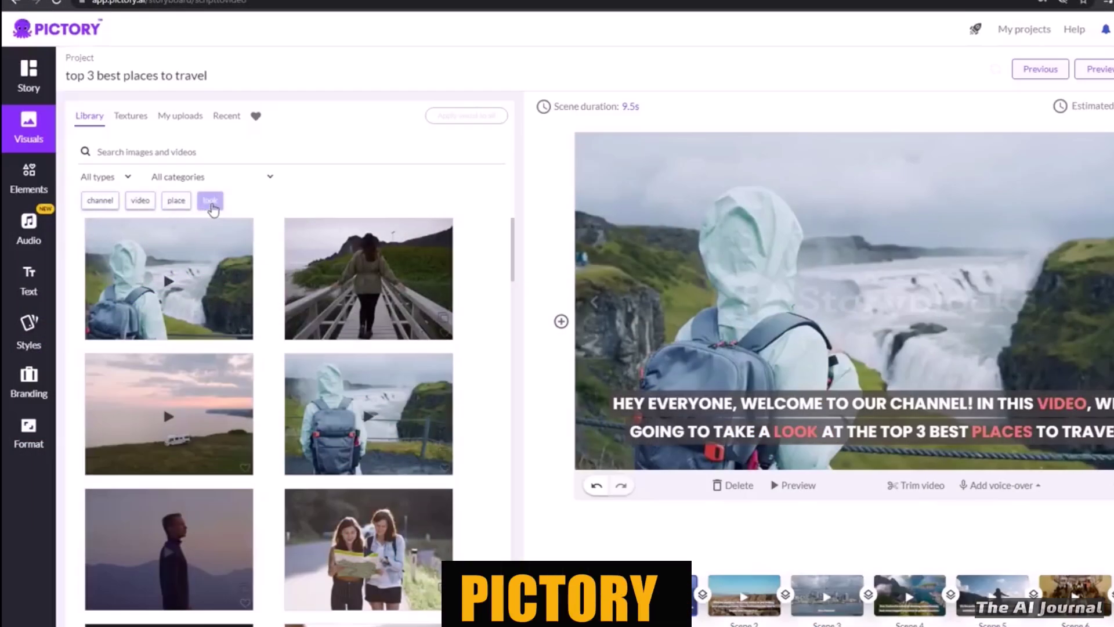
pyautogui.scroll(-12, 349, 290)
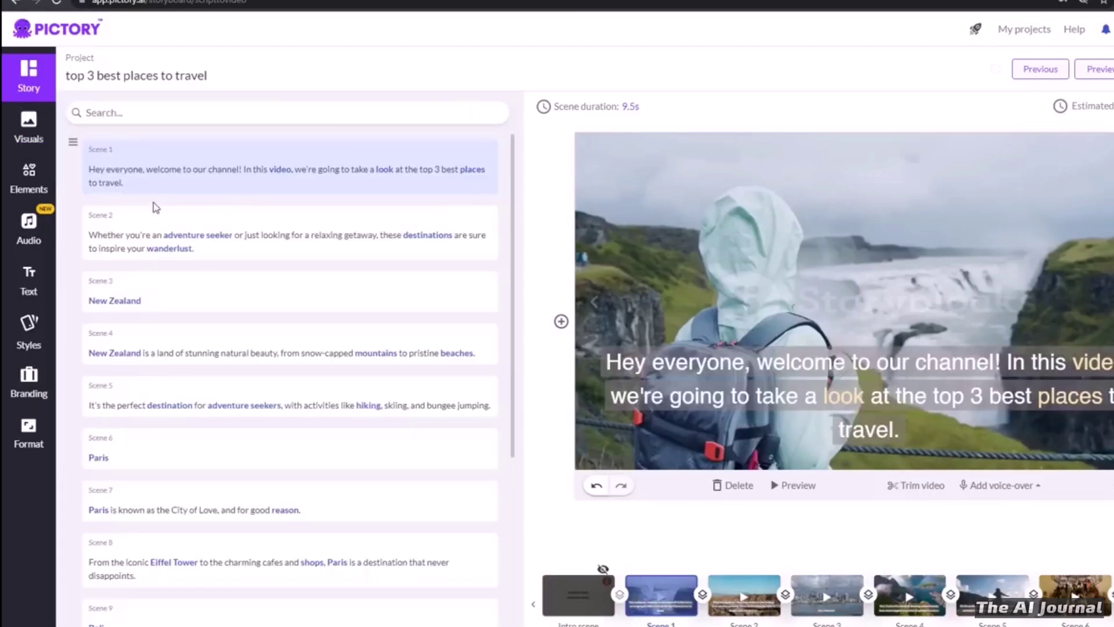
pyautogui.scroll(-6, 155, 207)
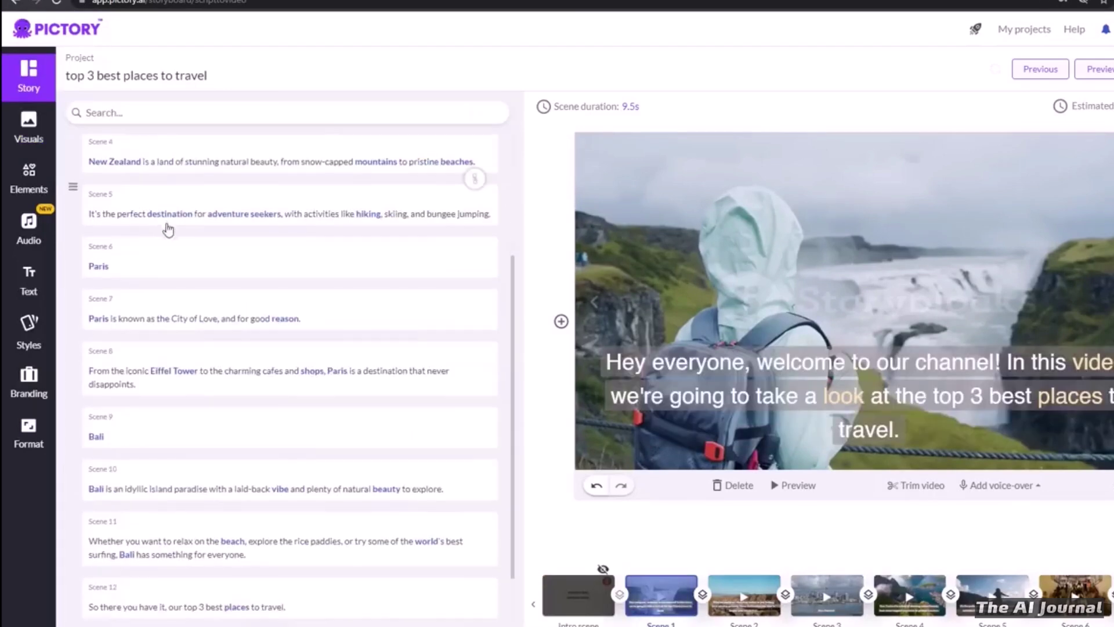
pyautogui.scroll(6, 255, 235)
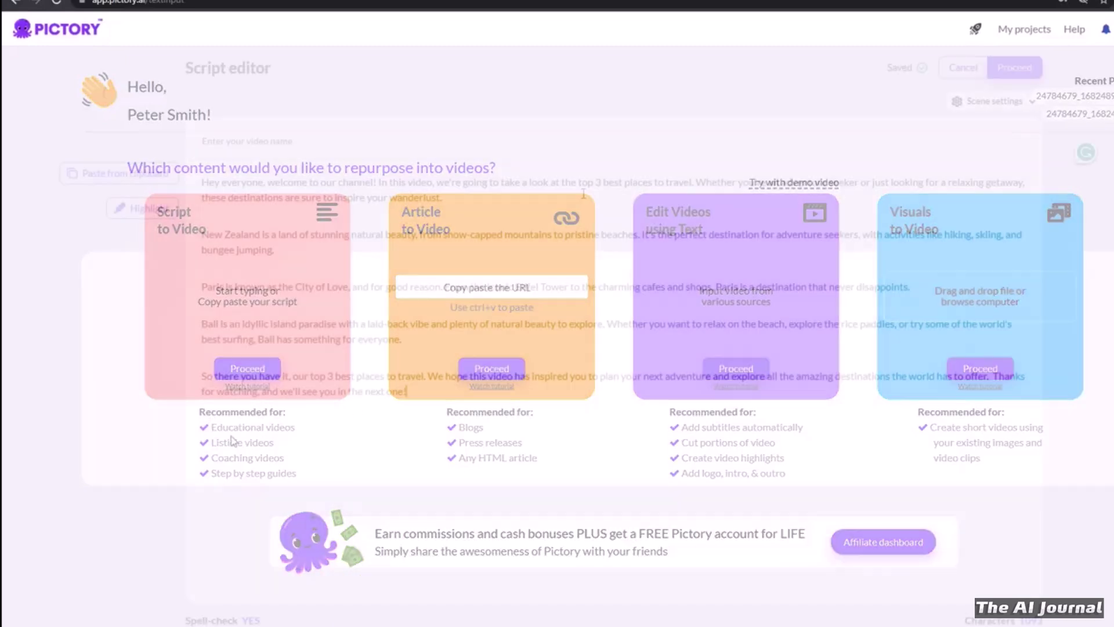
# - Name the video 'top 3 best places to travel' and search stock visuals for 'success'
pyautogui.moveTo(579, 183); pyautogui.dragTo(682, 188)
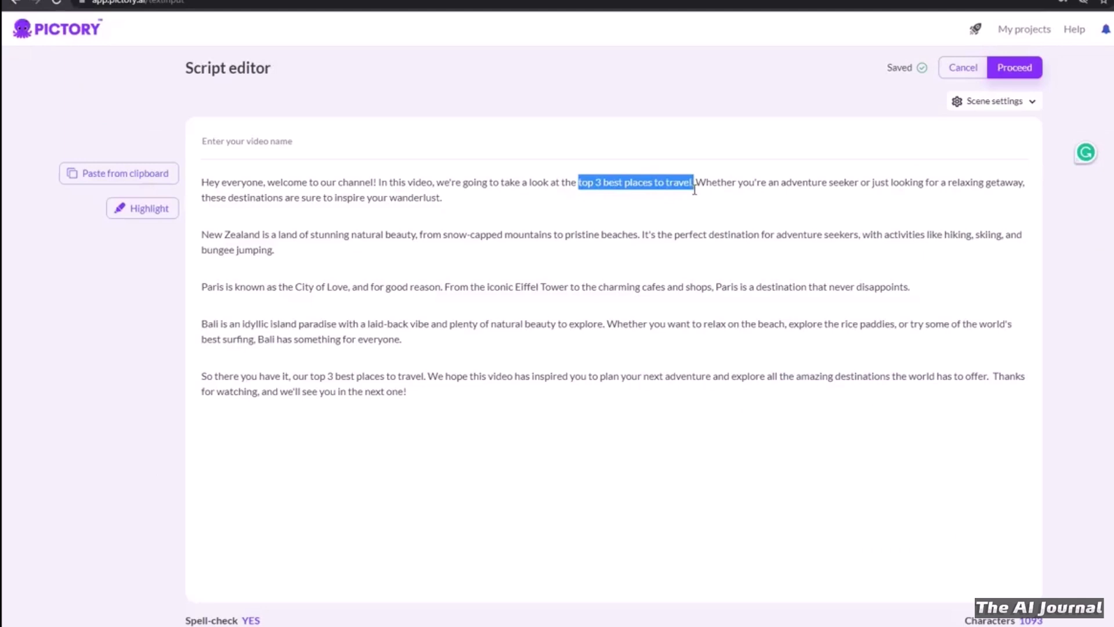
pyautogui.click(293, 141)
pyautogui.write('top 3 best places to travel')
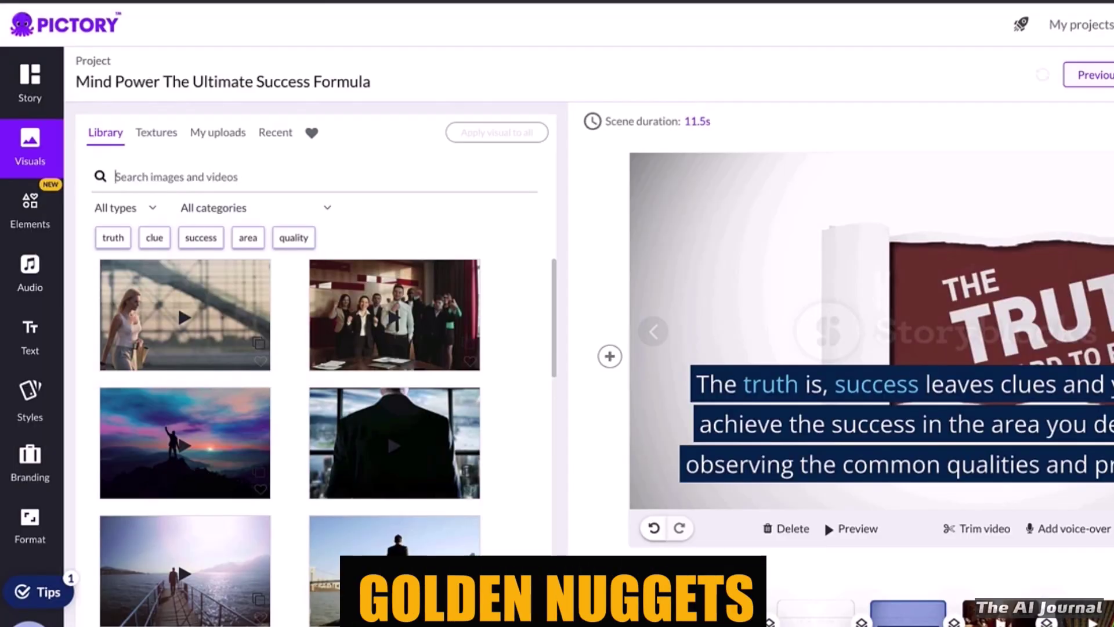
pyautogui.write('succe')
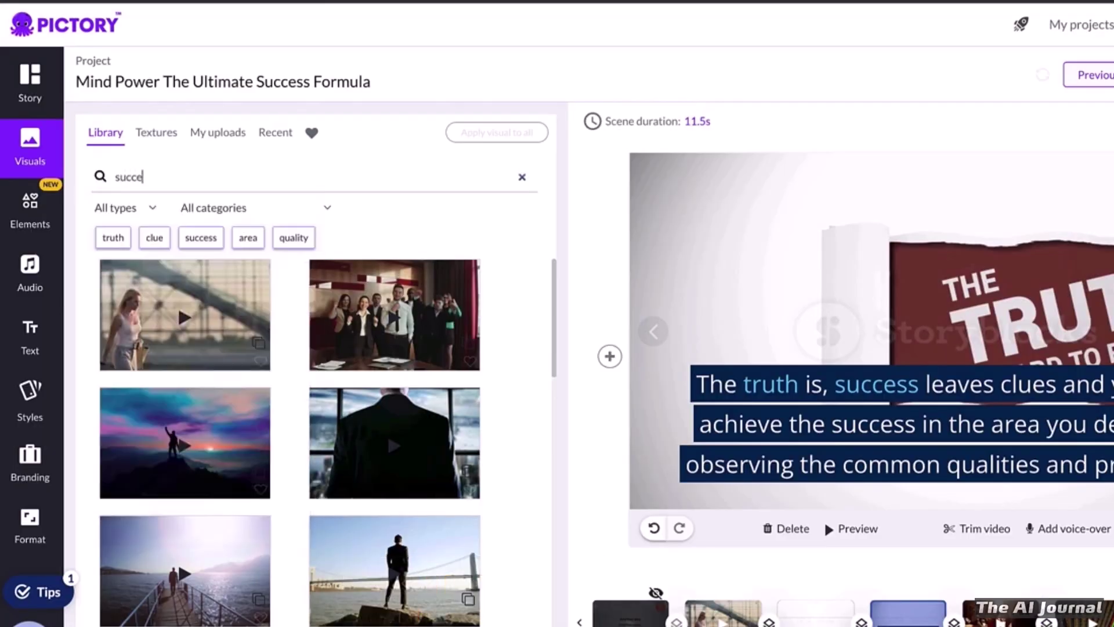
pyautogui.press('Return')
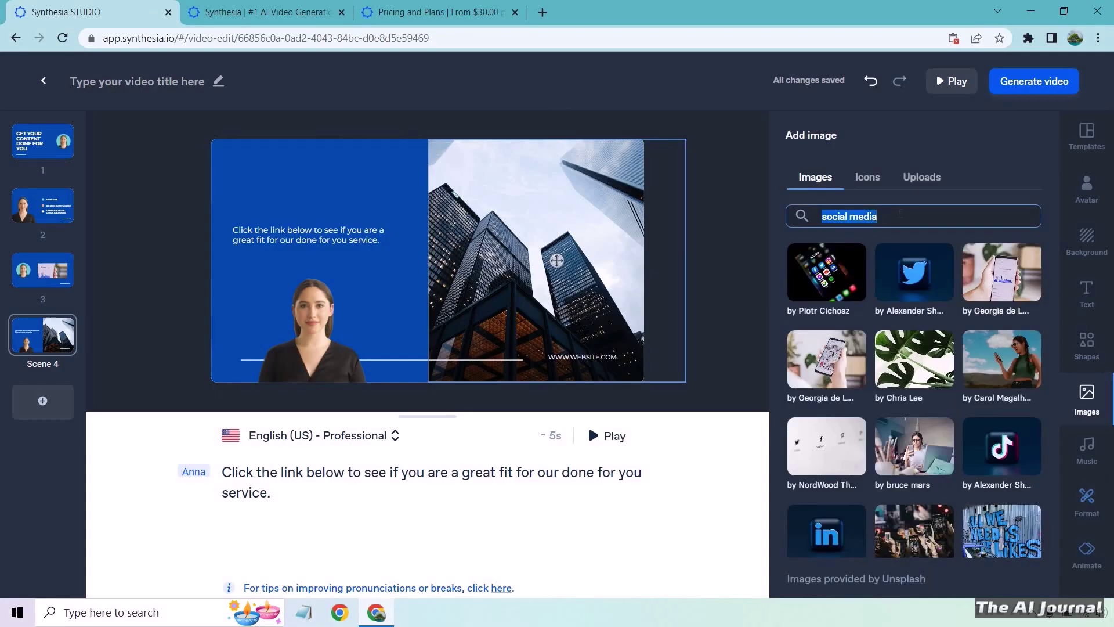
# - Search Synthesia images for 'youtube' and select all of Scene 1's script text
pyautogui.write('youtube')
pyautogui.press('Return')
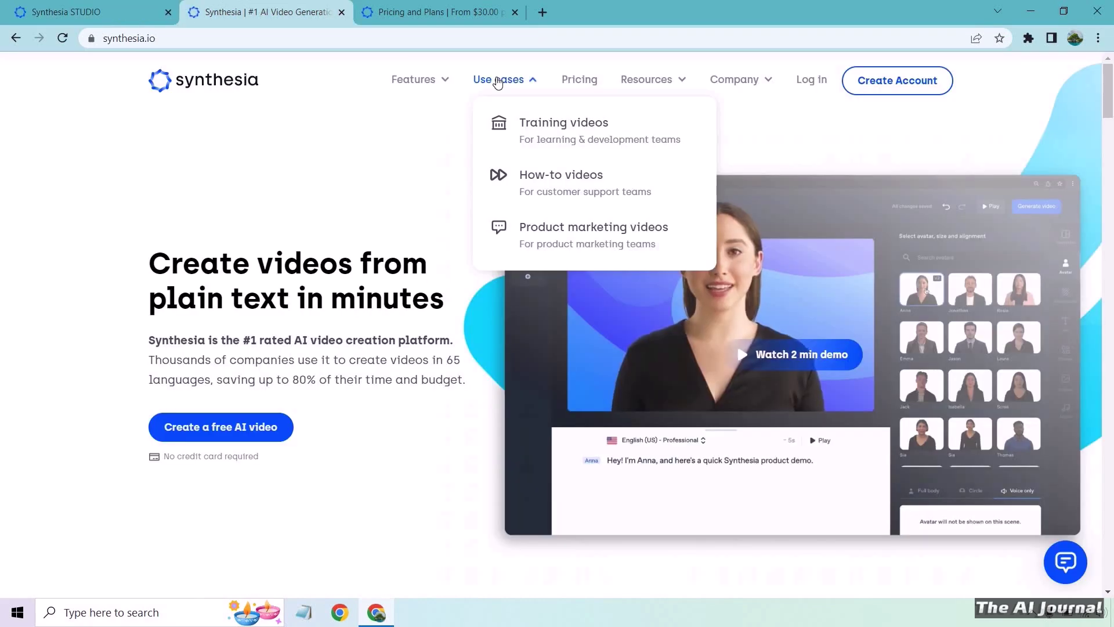
pyautogui.moveTo(437, 89)
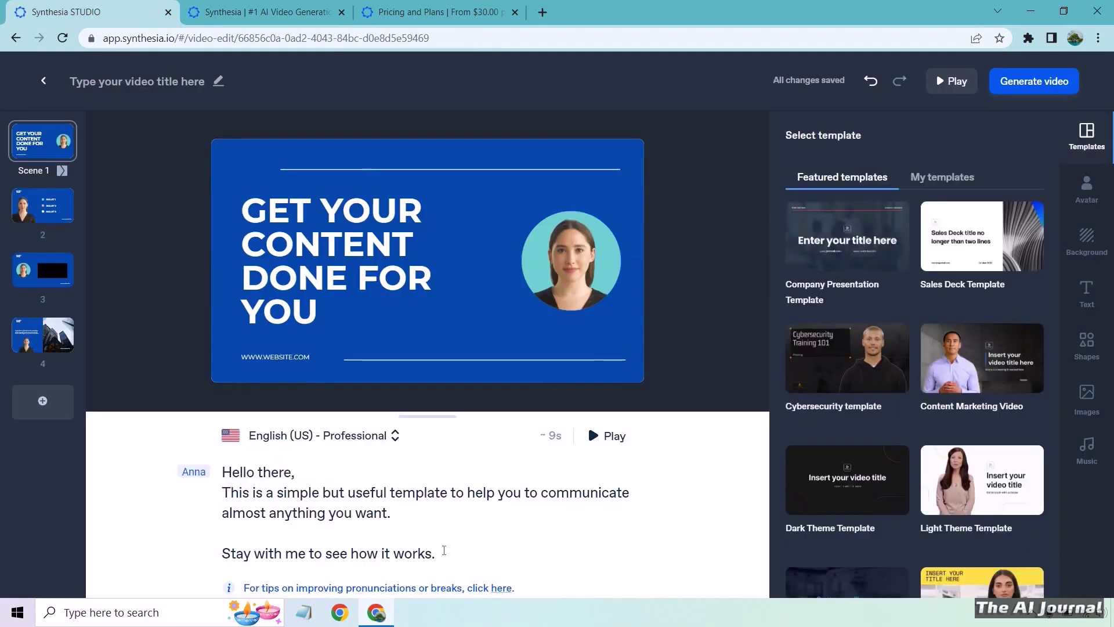
pyautogui.moveTo(436, 554); pyautogui.dragTo(244, 471)
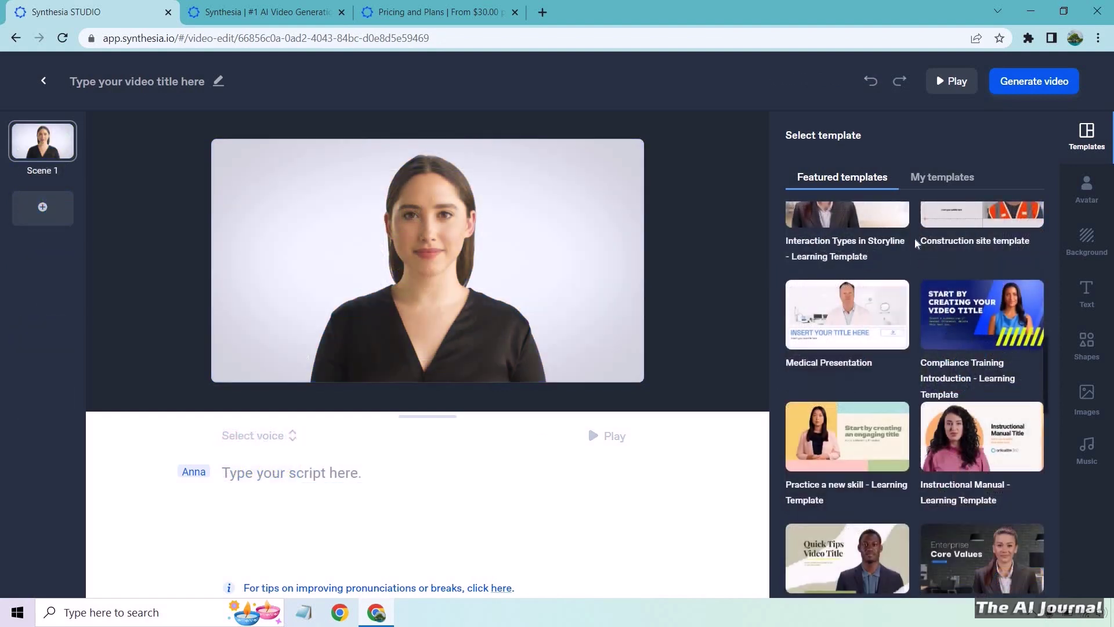
pyautogui.scroll(-3, 916, 243)
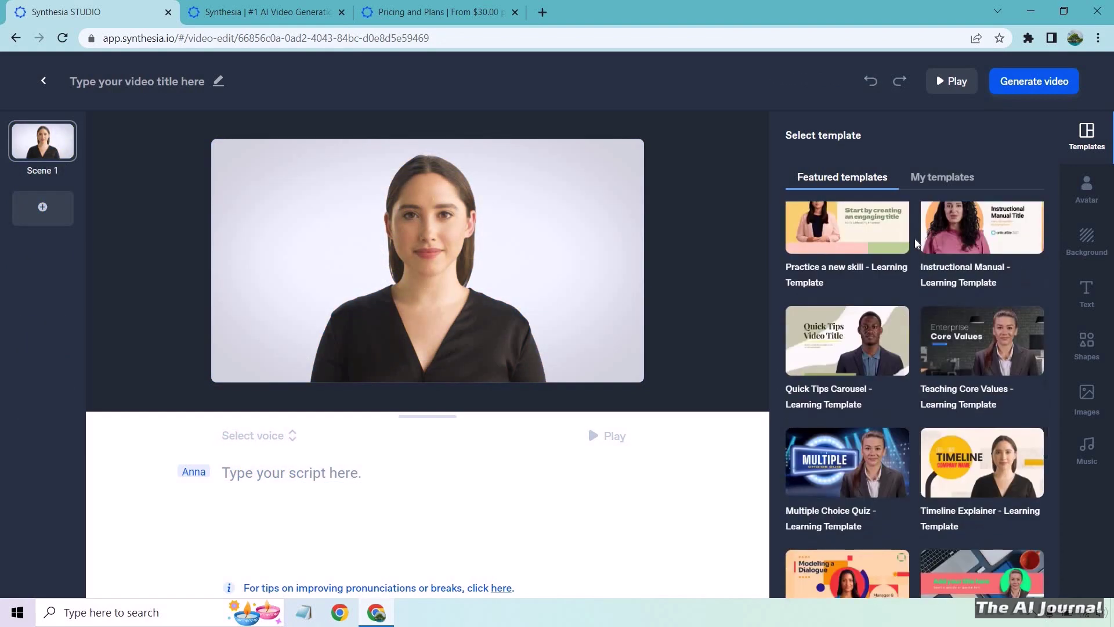
# - Scroll through the Synthesia Templates page to browse the listed templates
pyautogui.scroll(-2, 916, 243)
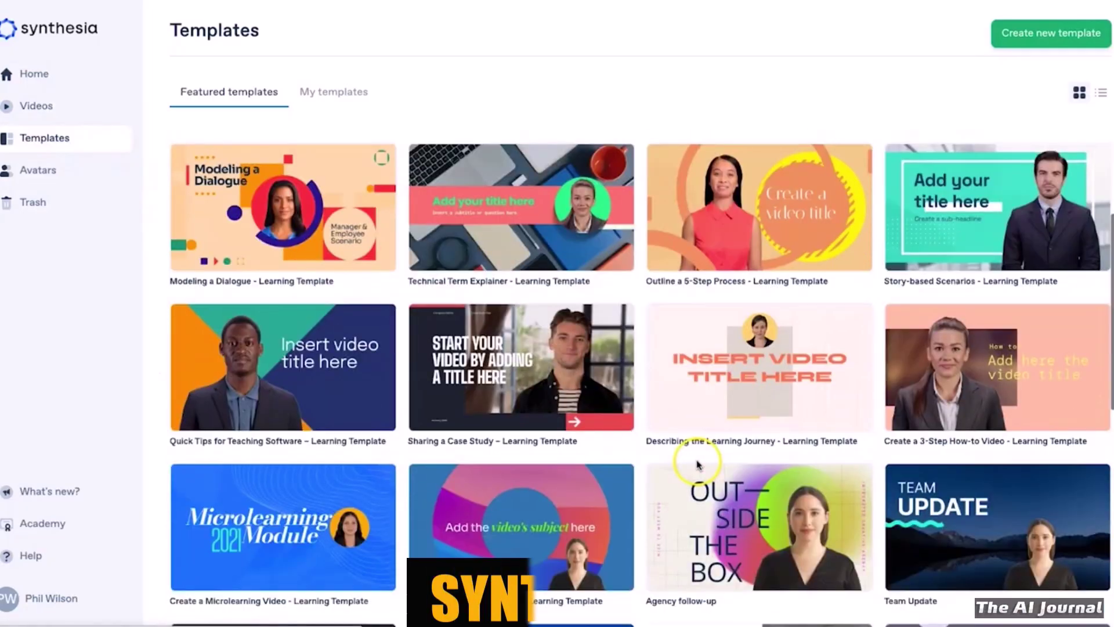
pyautogui.scroll(-3, 696, 464)
pyautogui.scroll(-5, 697, 464)
pyautogui.scroll(12, 691, 467)
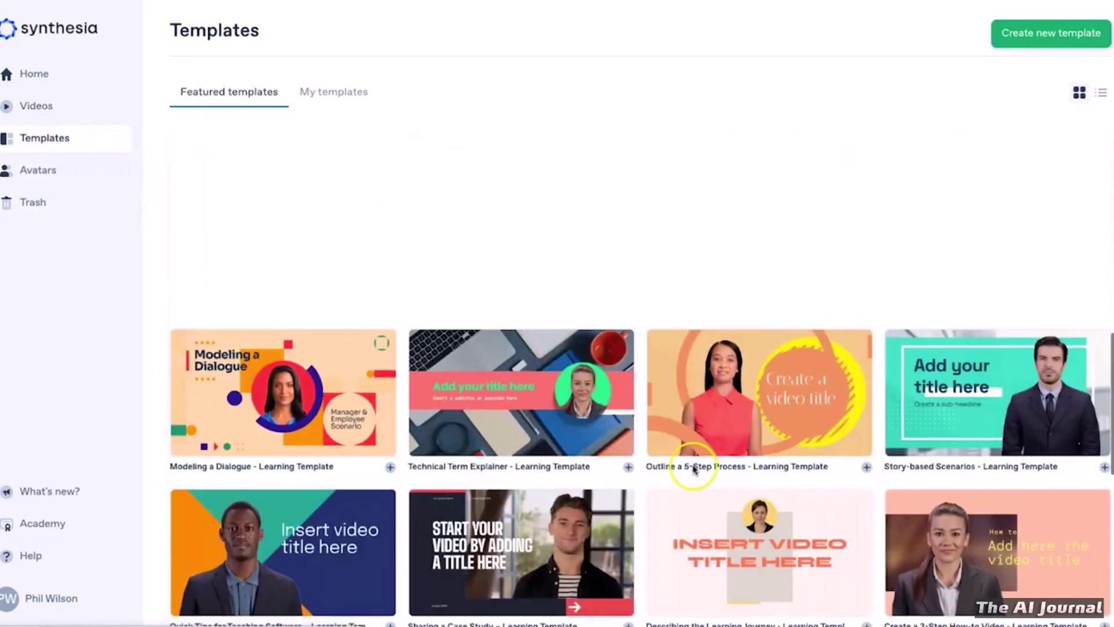